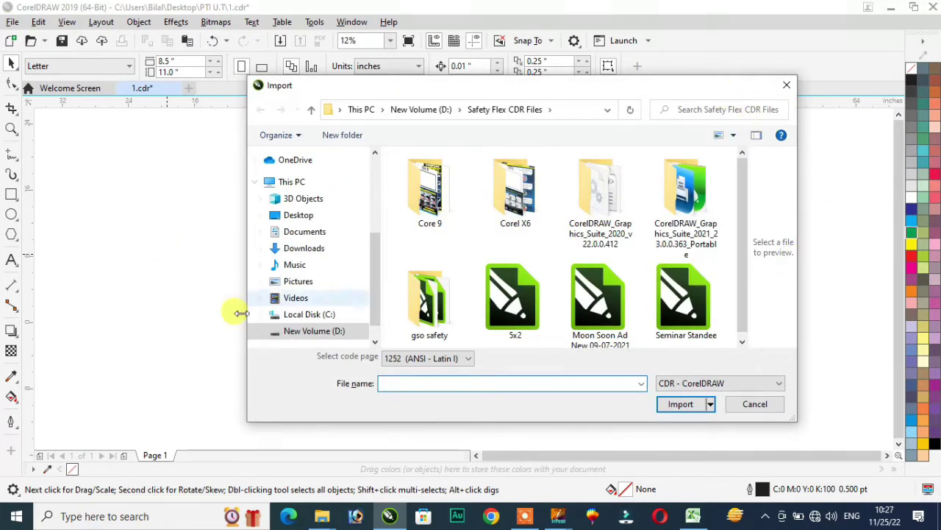
Step: Browse the import source from the Desktop to the "PTI U.T" folder
left_click(299, 215)
scroll(694, 263, "down", 5)
scroll(707, 322, "up", 6)
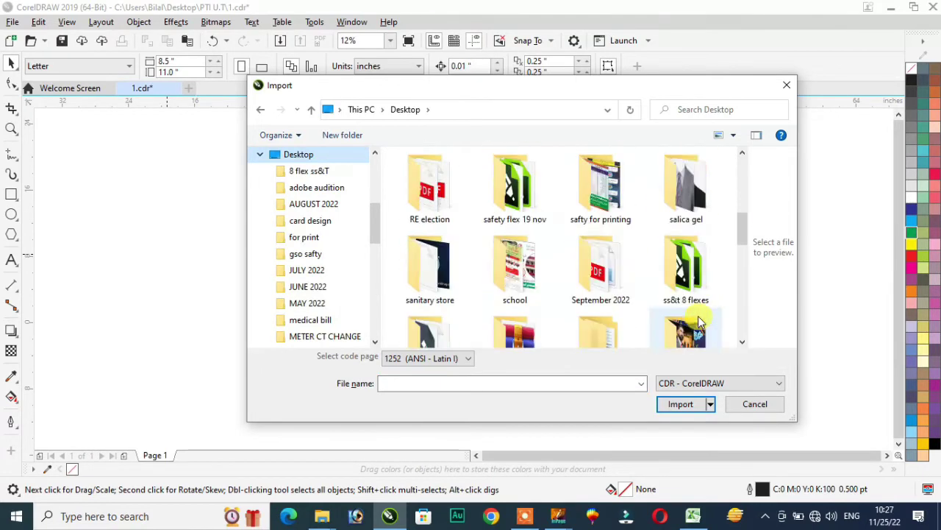
scroll(699, 319, "down", 3)
scroll(698, 319, "down", 2)
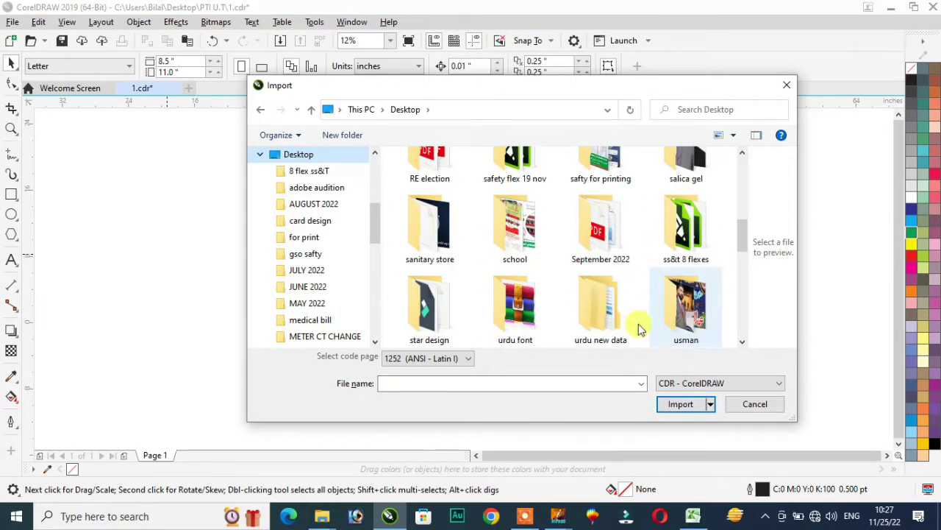
left_click(613, 320)
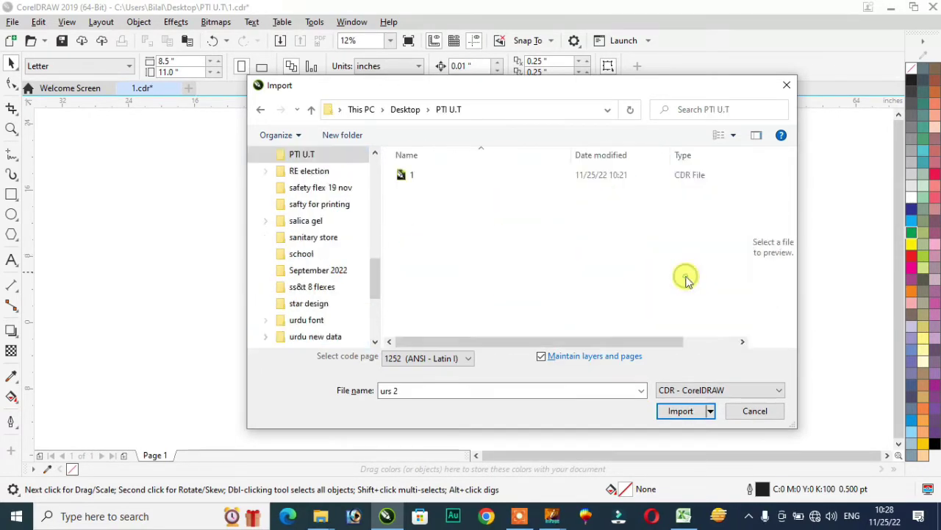
Step: Import the CDR file "1", merge its styles with the document's, and place the artwork beside the page
left_click(661, 174)
left_click(678, 410)
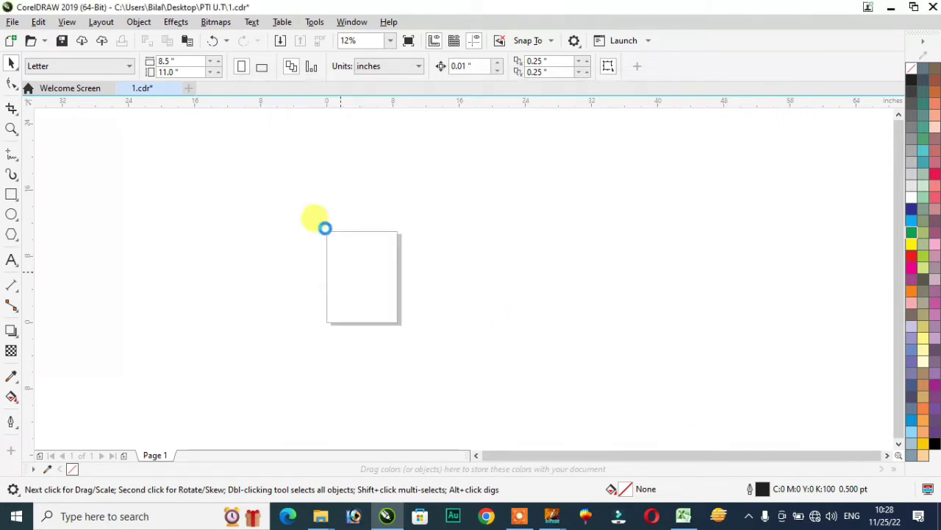
left_click(421, 245)
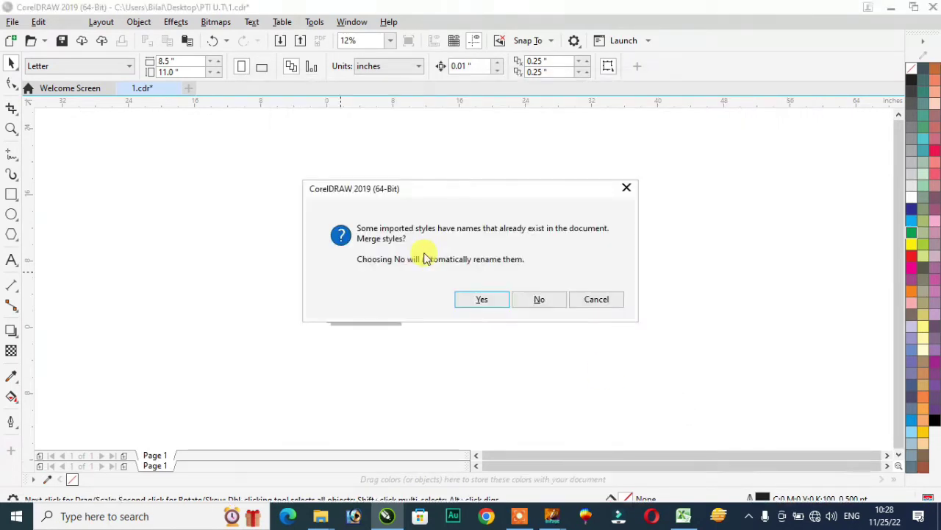
left_click(483, 298)
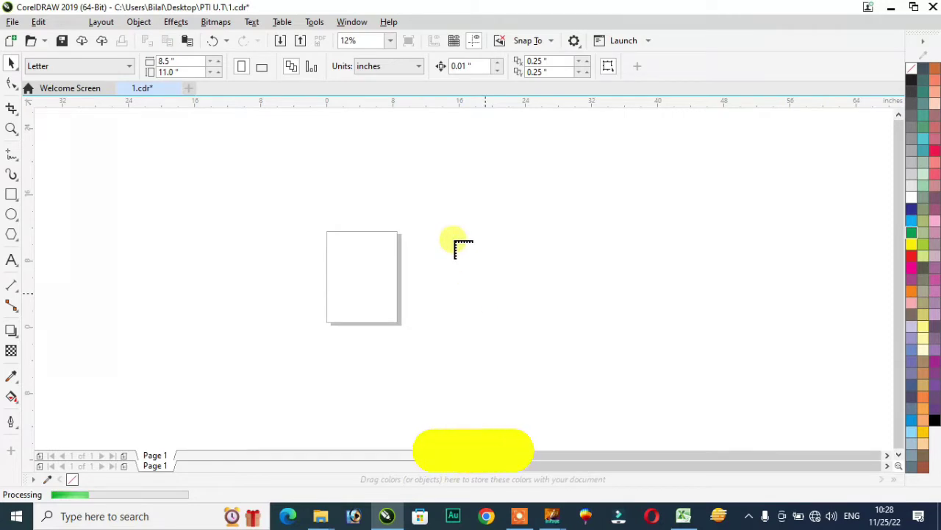
left_click(453, 243)
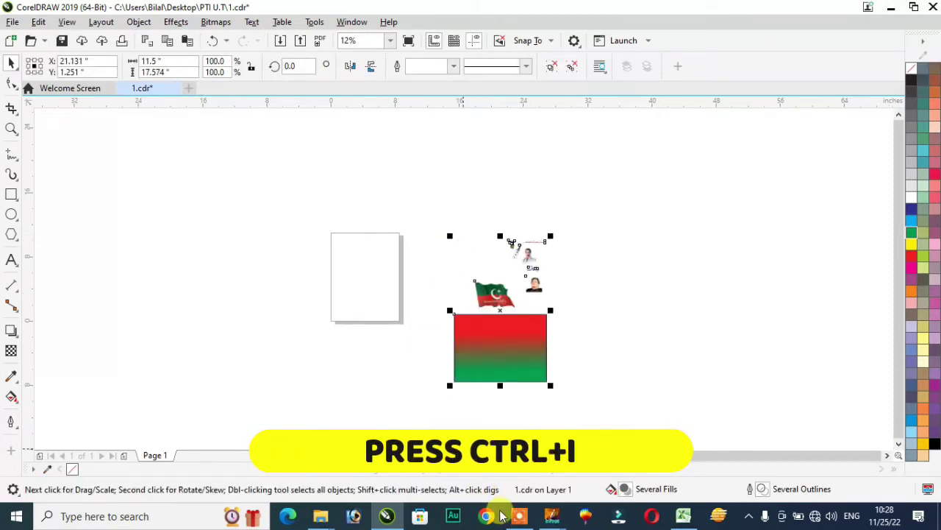
Step: Ungroup the imported artwork and move the red-green gradient rectangle over the lower part of the page
mouse_move(519, 515)
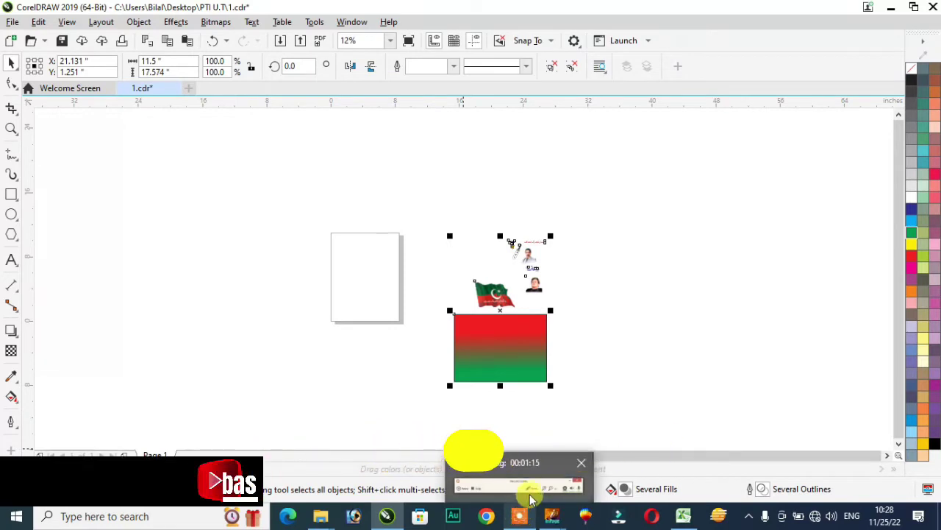
left_click(612, 332)
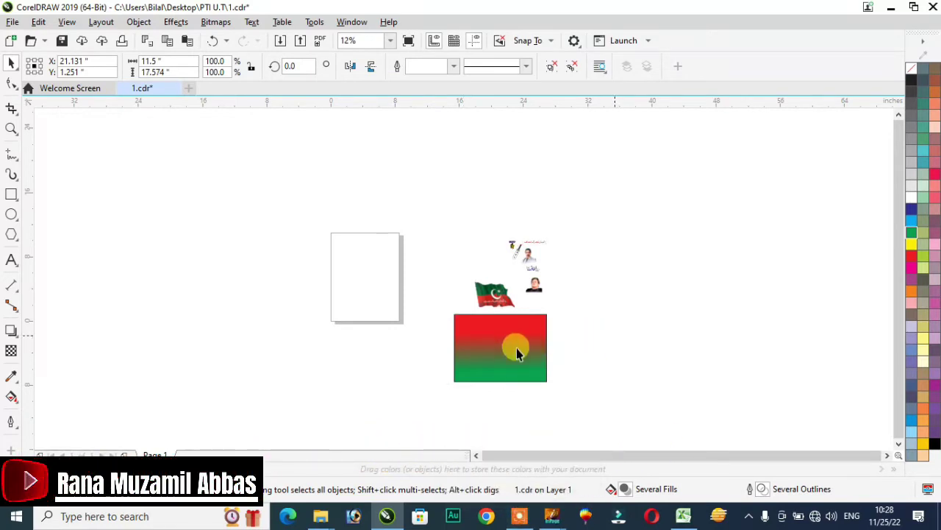
scroll(496, 341, "up", 1)
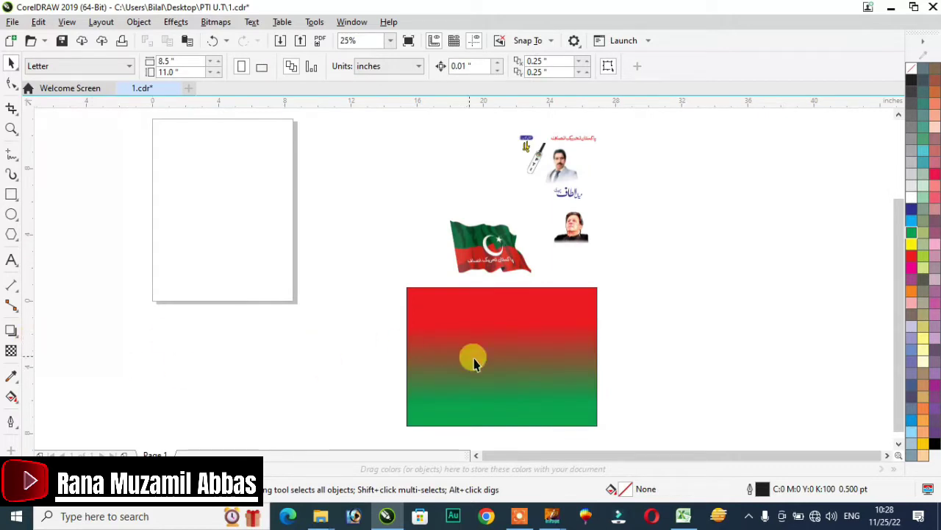
left_click(522, 351)
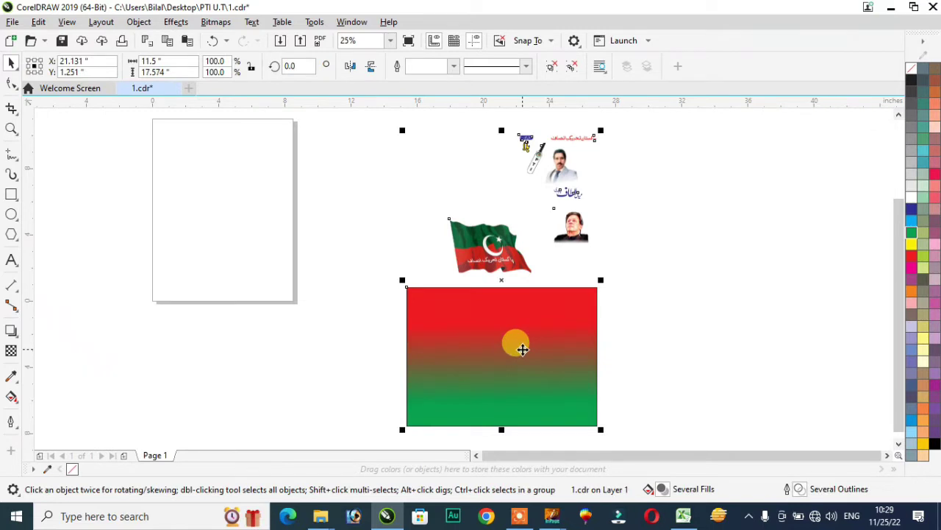
key("ctrl+u")
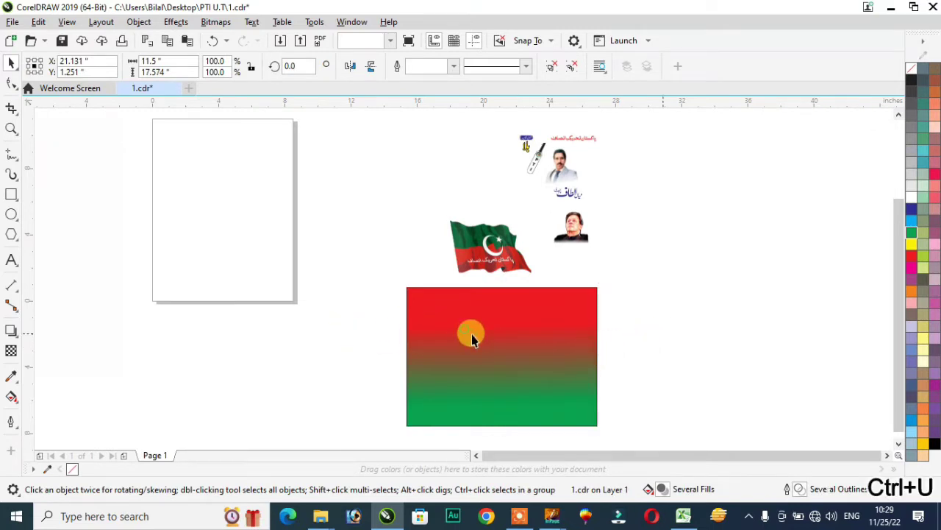
left_click(503, 364)
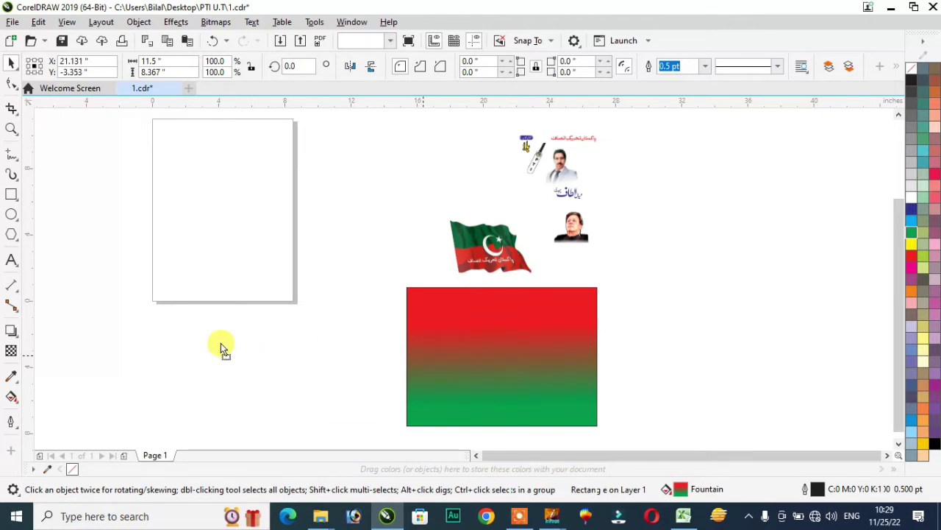
key("ctrl+z")
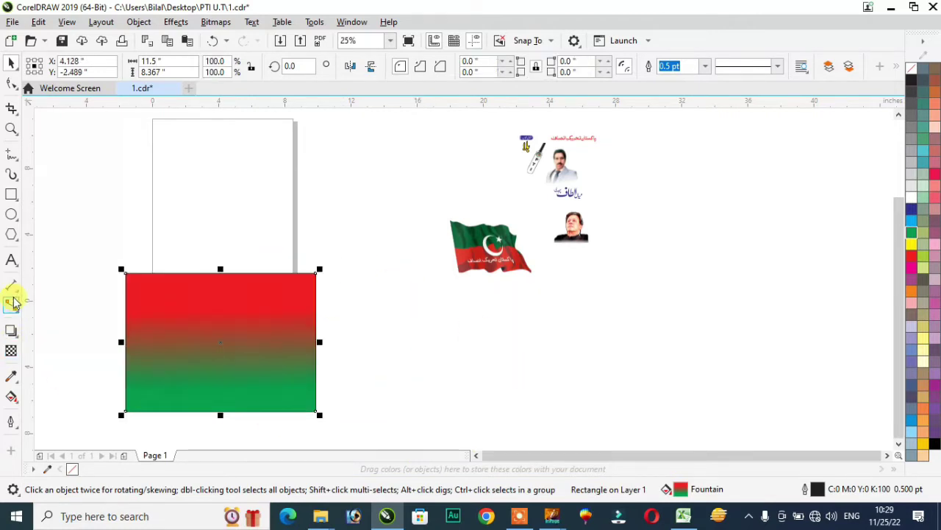
Step: Draw a rectangle about 12.5 by 7.7 inches below the flag, beside the gradient rectangle
left_click(11, 194)
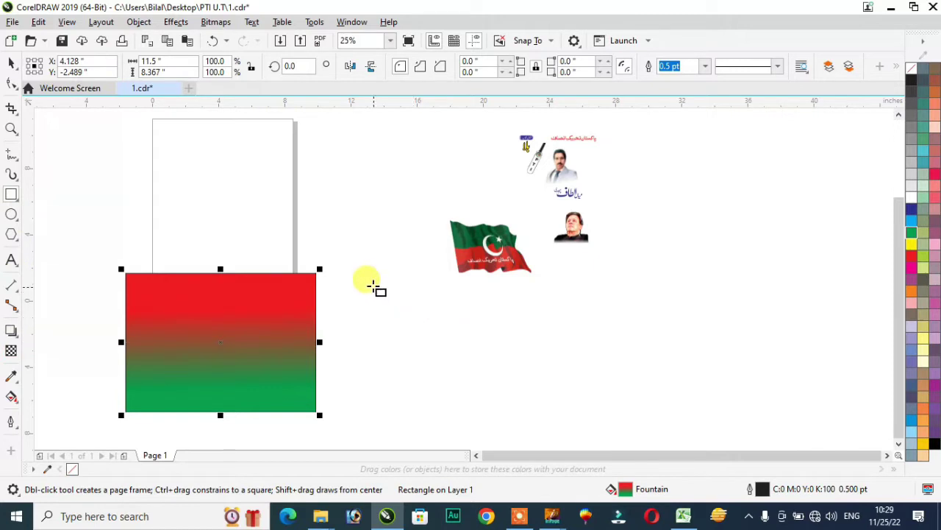
left_click_drag(372, 284, 579, 410)
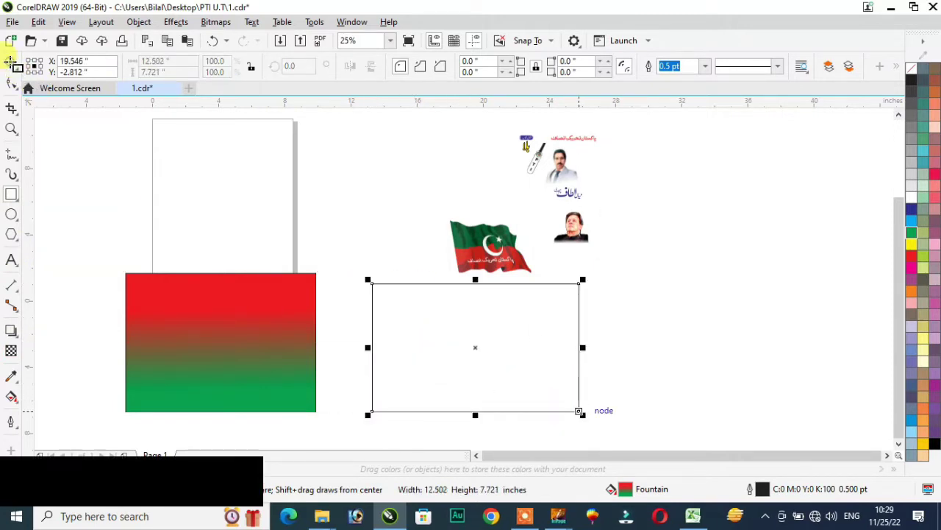
left_click(11, 66)
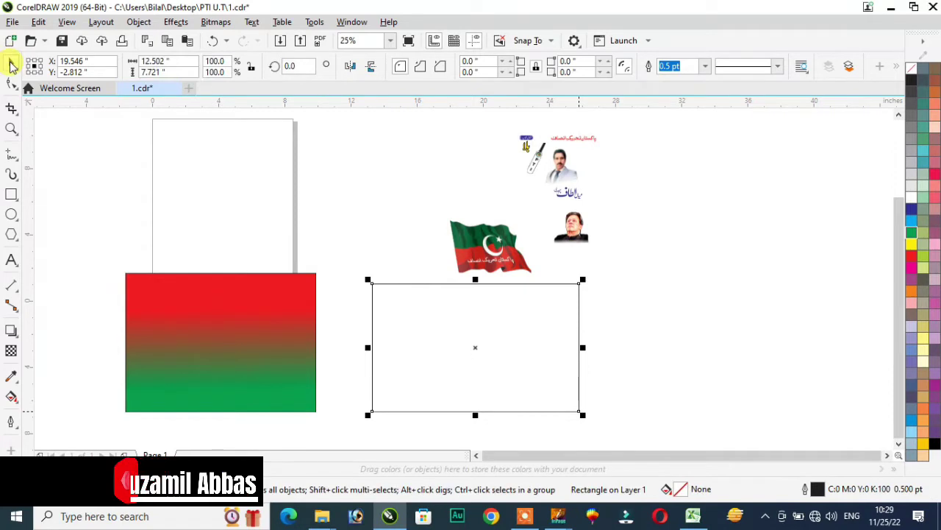
Step: Apply a vertical fountain fill to the new rectangle, running from red at its upper edge to green at its lower edge
left_click(11, 397)
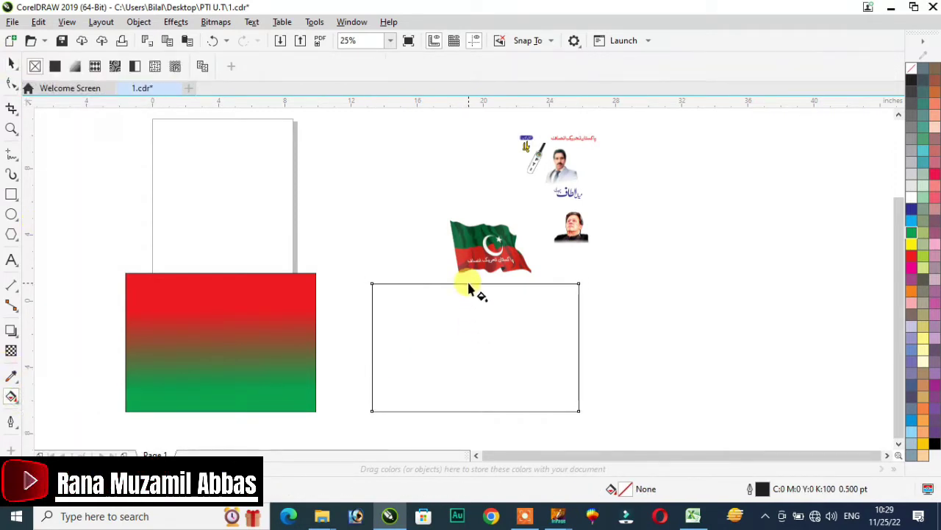
left_click_drag(469, 284, 469, 410)
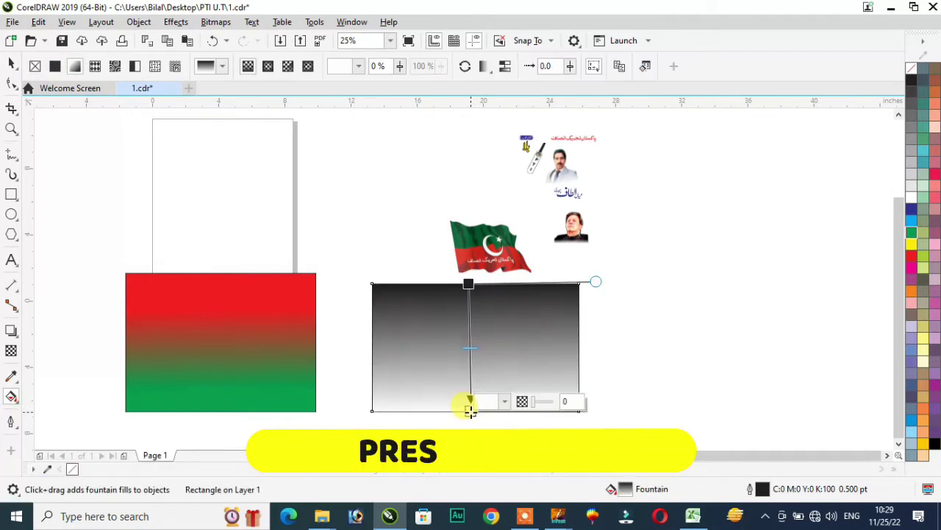
left_click(469, 284)
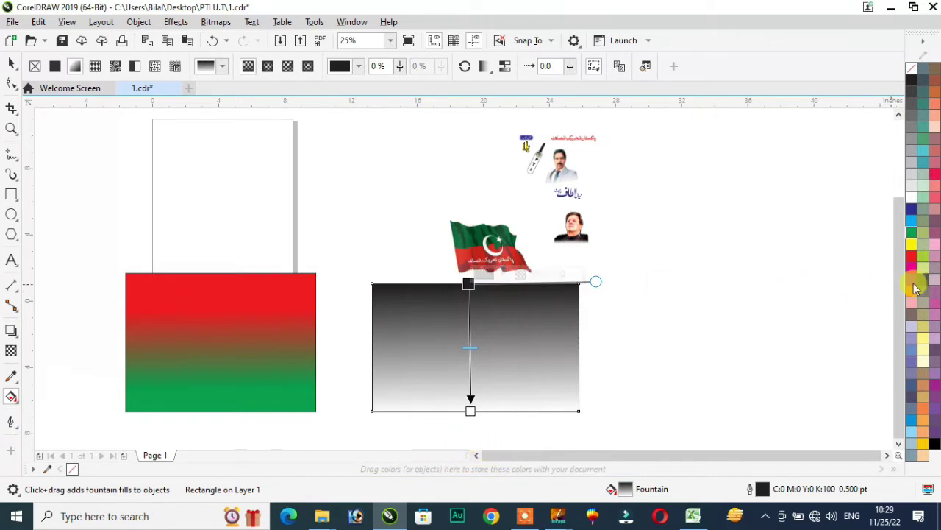
left_click_drag(915, 261, 469, 287)
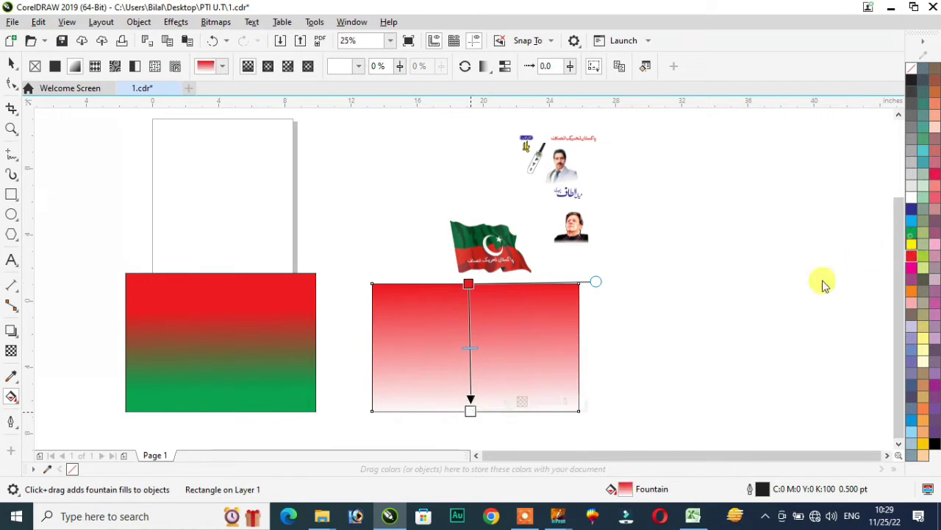
left_click(471, 413)
left_click_drag(918, 231, 470, 410)
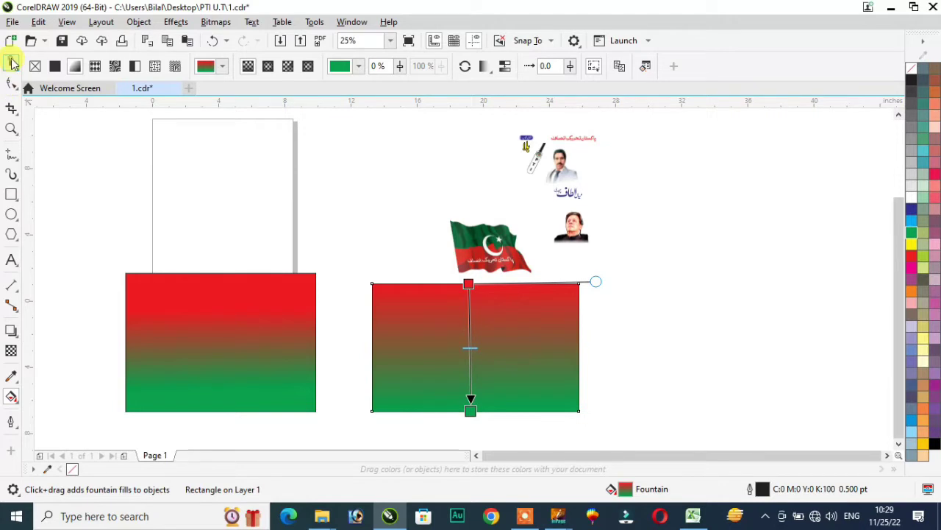
Step: Delete the newly drawn gradient rectangle below the flag
left_click(10, 64)
left_click_drag(345, 261, 592, 425)
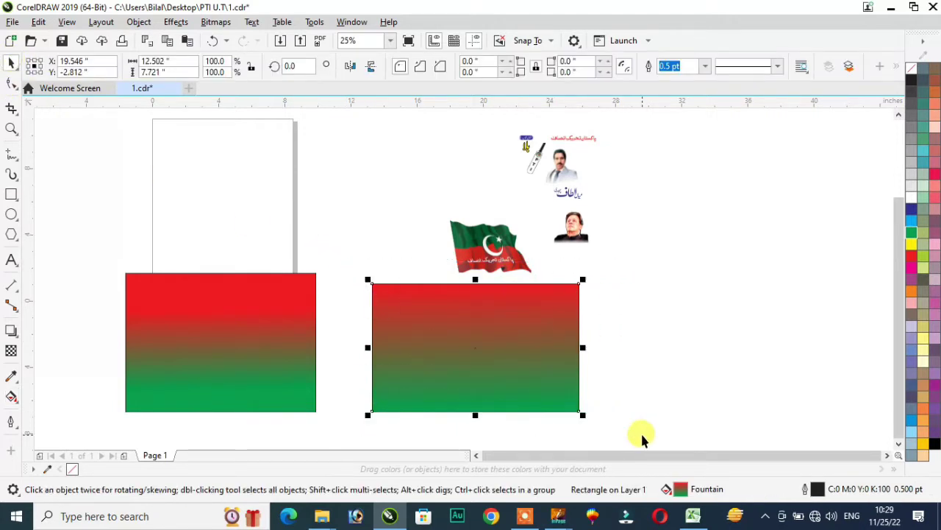
key("Delete")
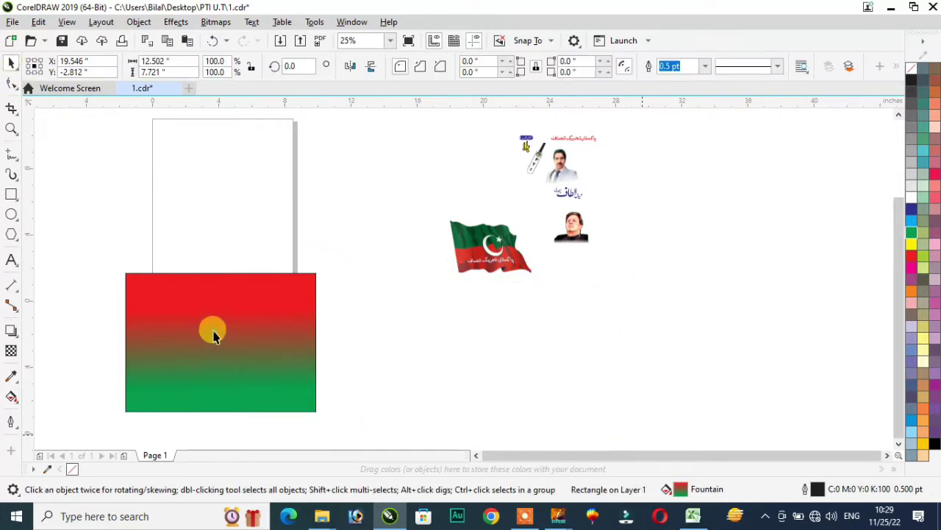
Step: Move the imported gradient rectangle from the page to the empty area on the far side of the portraits
left_click(577, 303)
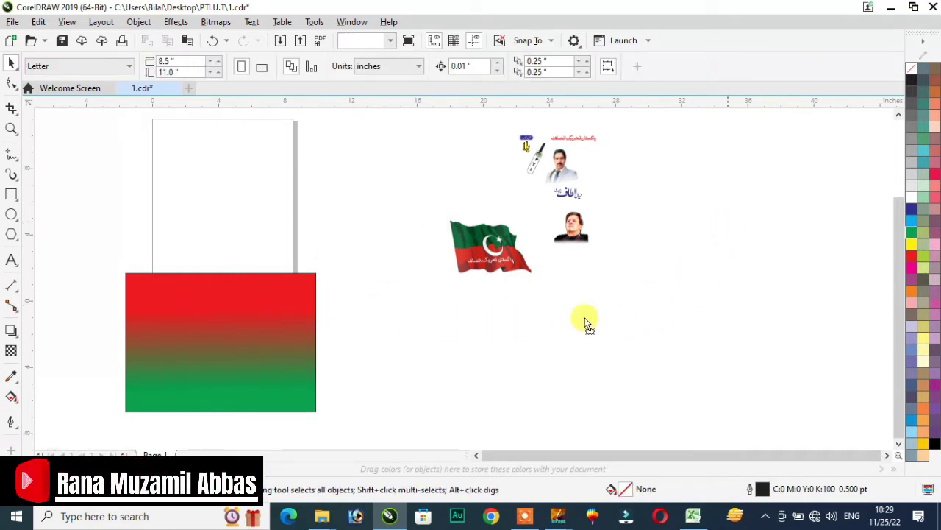
key("ctrl+z")
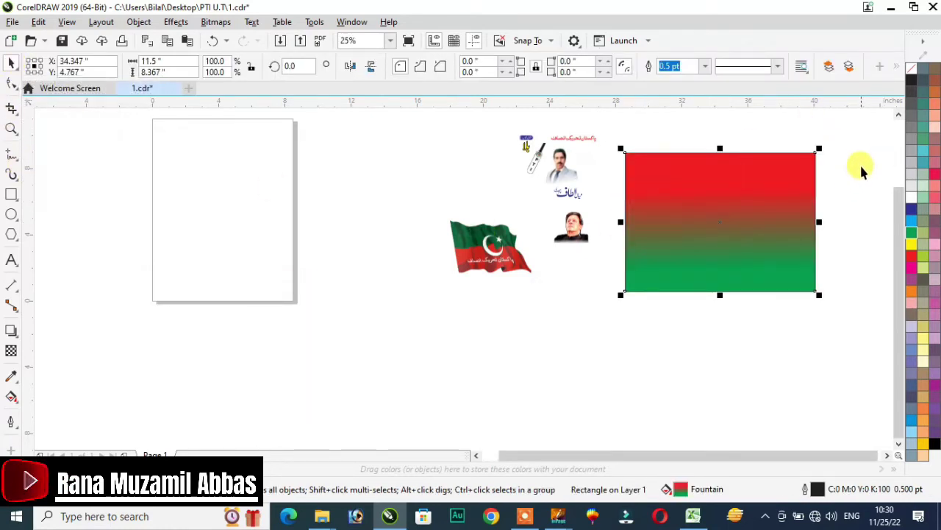
scroll(857, 158, "up", 2)
left_click(807, 168)
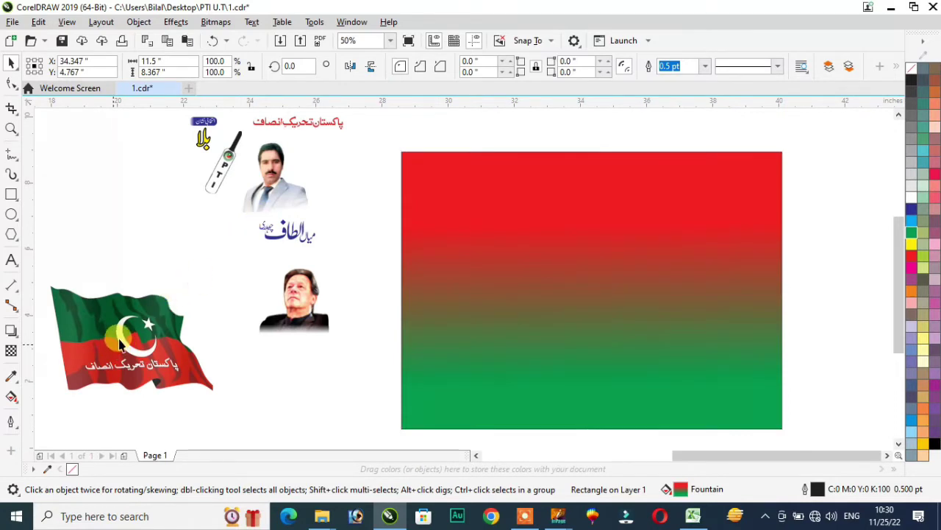
Step: Move the party flag onto the upper middle of the gradient rectangle and enlarge it to about 5.96 by 3.95 inches
double_click(120, 342)
left_click_drag(331, 308, 591, 213)
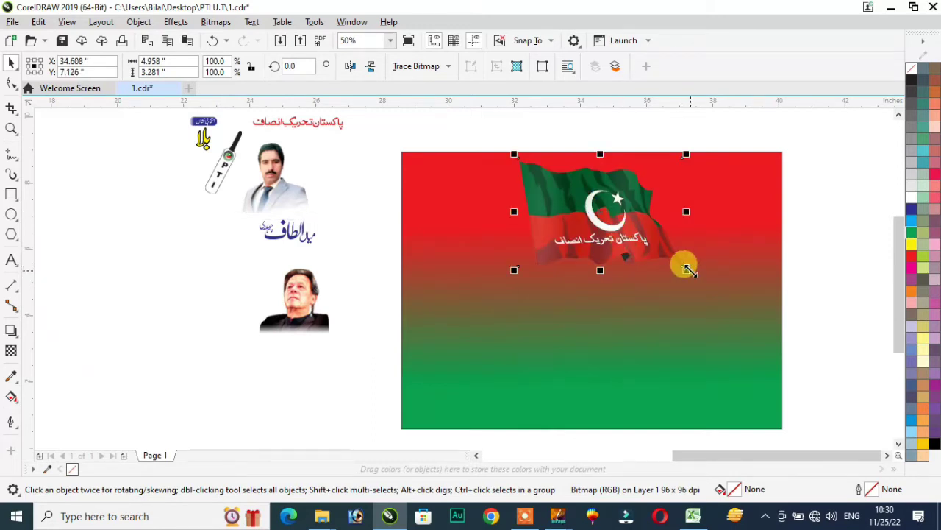
left_click_drag(686, 270, 704, 277)
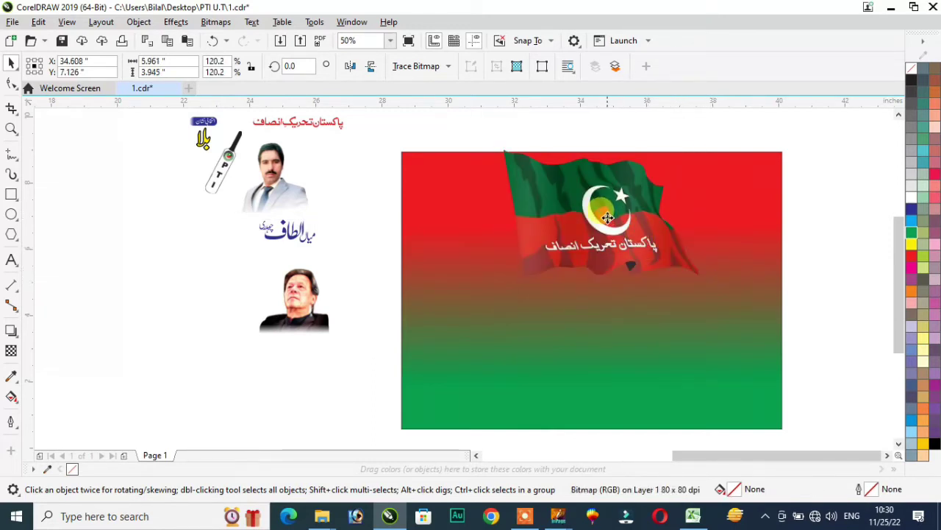
left_click_drag(608, 218, 607, 227)
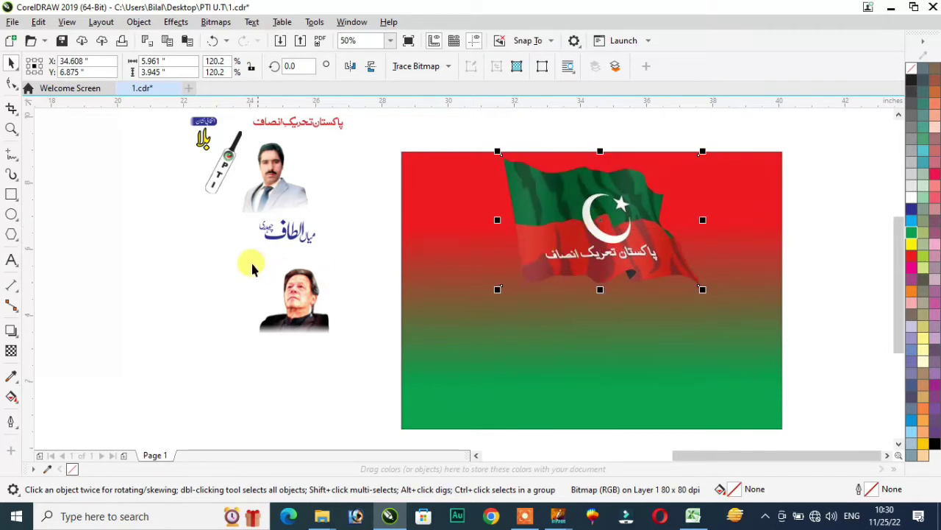
Step: Place the portrait in the black jacket in the gradient's upper-left corner beside the flag, enlarged to about 2.83 by 3.95 inches
left_click(295, 304)
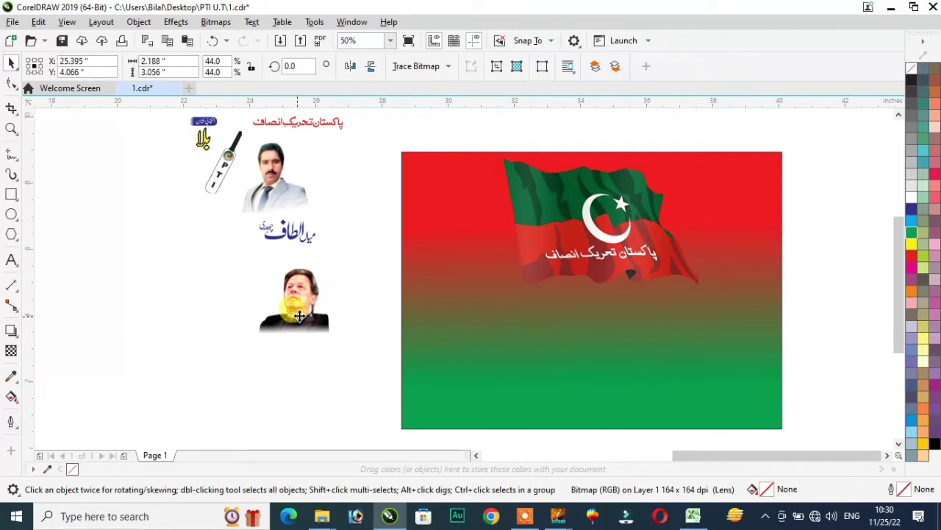
left_click_drag(299, 317, 457, 213)
left_click_drag(497, 267, 500, 275)
left_click_drag(461, 200, 459, 211)
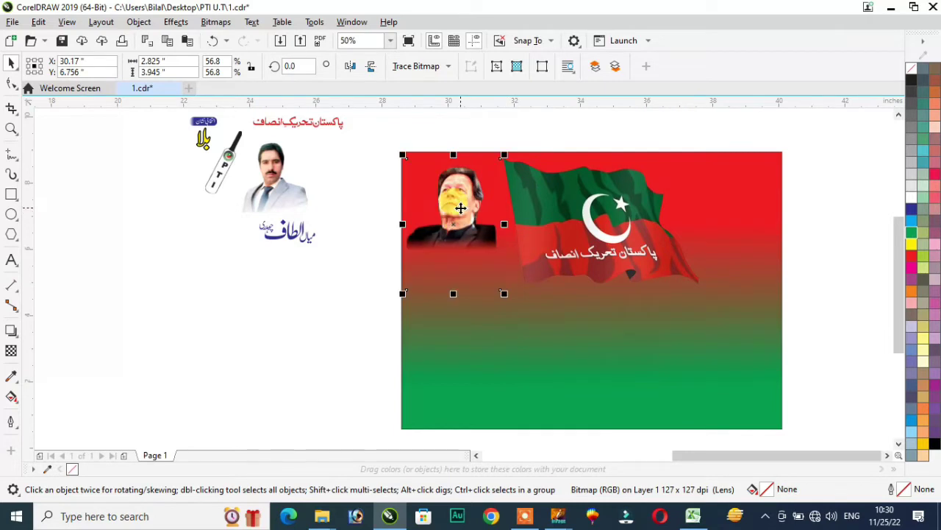
Step: Place the grey-suited man's portrait in the gradient's lower-right corner and enlarge it to about 4.9 by 4.9 inches
left_click(272, 182)
left_click_drag(272, 183, 737, 315)
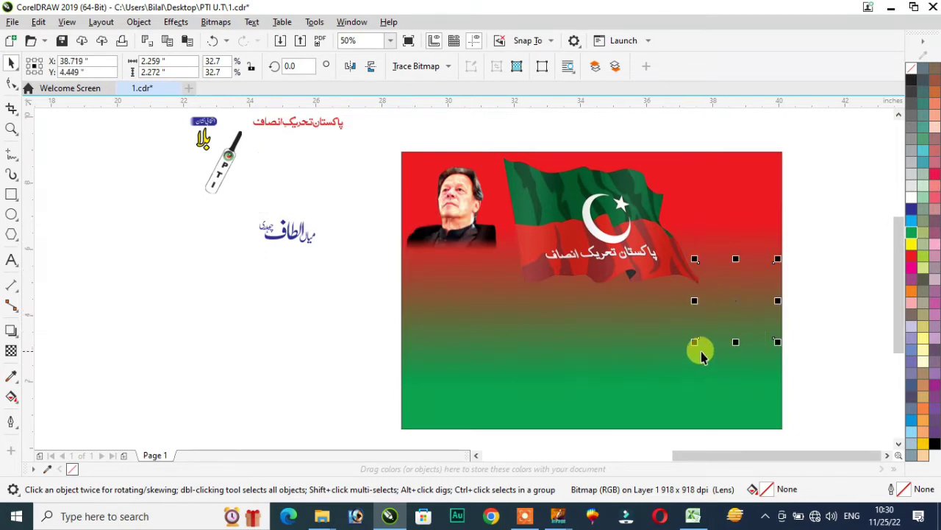
left_click_drag(695, 339, 607, 416)
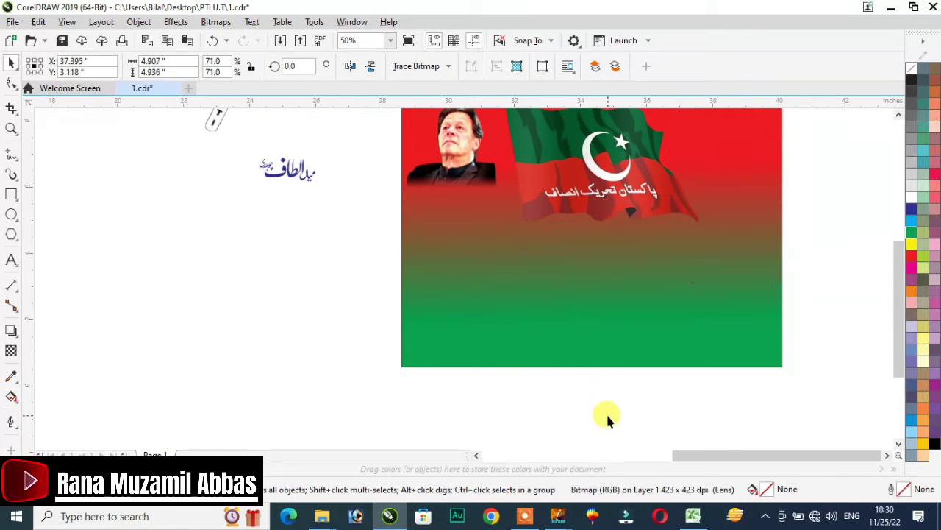
left_click(898, 114)
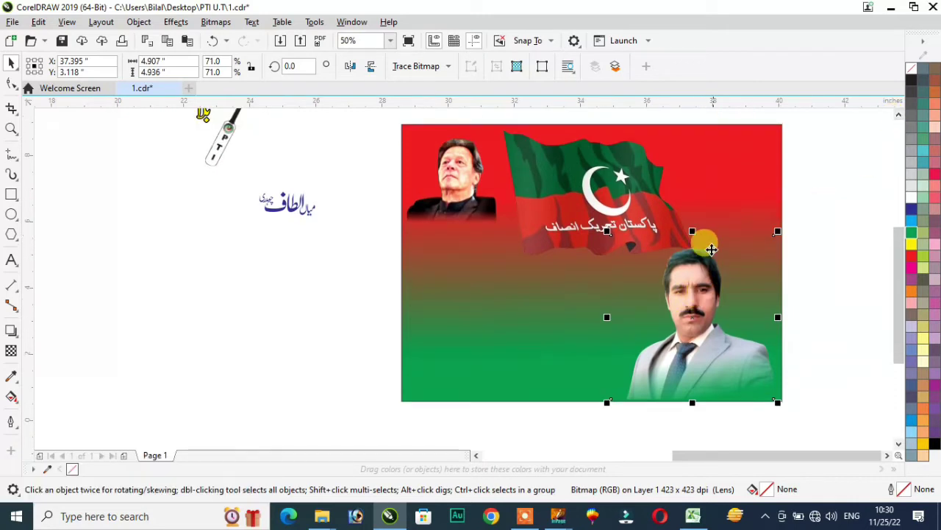
Step: Enlarge the grey-suited man's portrait to about 5.62 by 5.66 inches, keeping it in the gradient's lower-right corner
left_click_drag(609, 233, 583, 209)
scroll(538, 292, "down", 2)
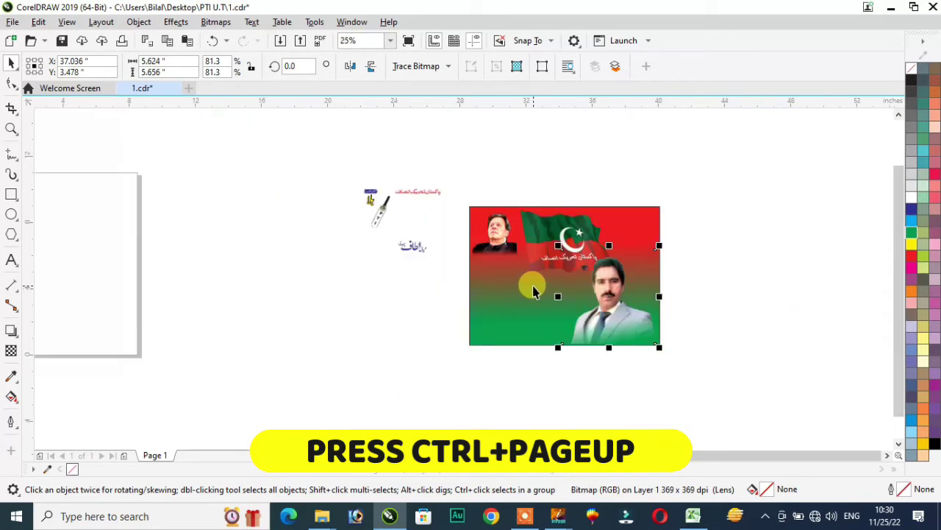
Step: Place the blue Urdu name text over the lower part of the grey-suited portrait and enlarge it to about 4.42 by 1.9 inches
left_click(408, 246)
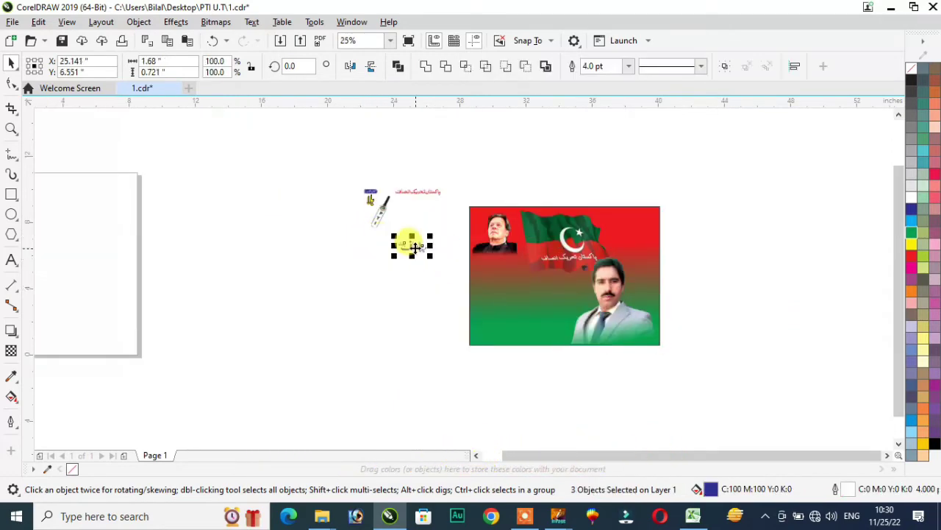
left_click_drag(409, 246, 512, 295)
left_click_drag(567, 340, 640, 329)
key("Escape")
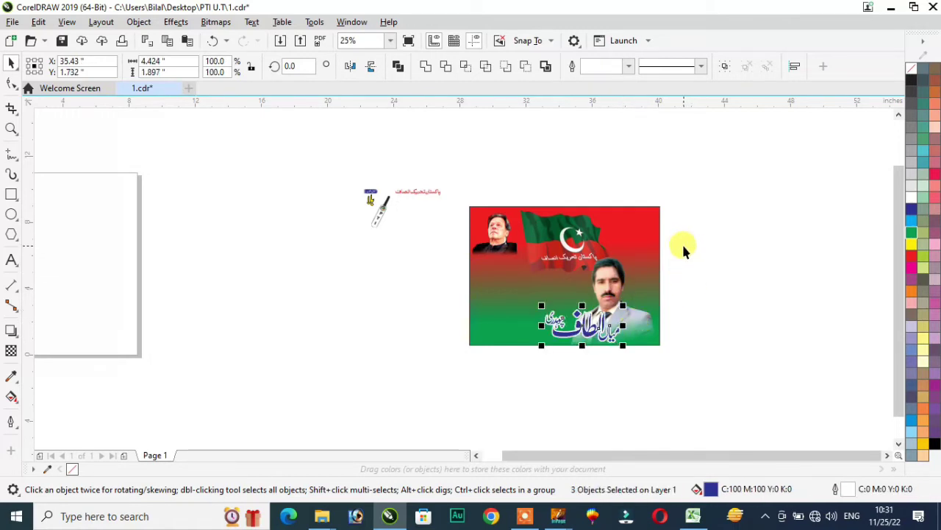
Step: Place the red party title "پاکستان تحریک انصاف" across the top of the flag and enlarge it to about 7 by 1.01 inches
scroll(661, 226, "up", 1)
left_click_drag(122, 121, 250, 184)
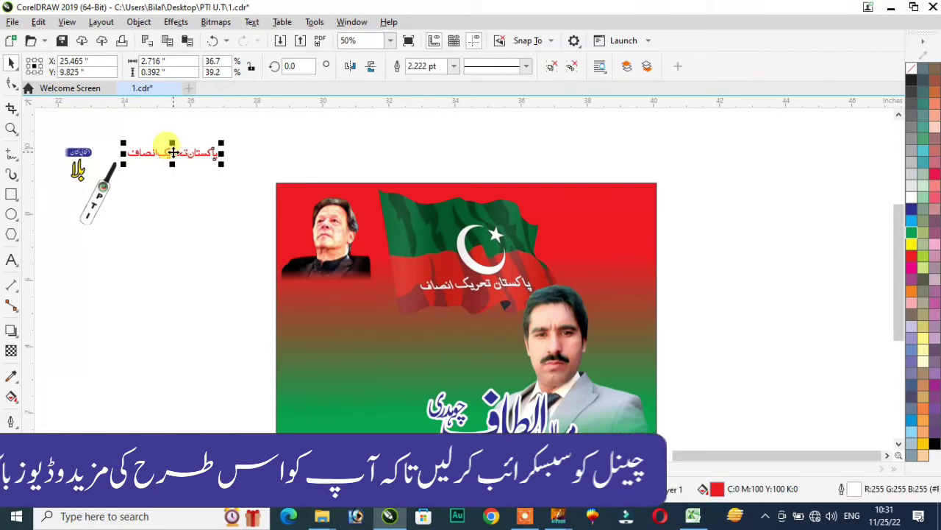
left_click_drag(168, 151, 576, 202)
left_click_drag(528, 225, 379, 264)
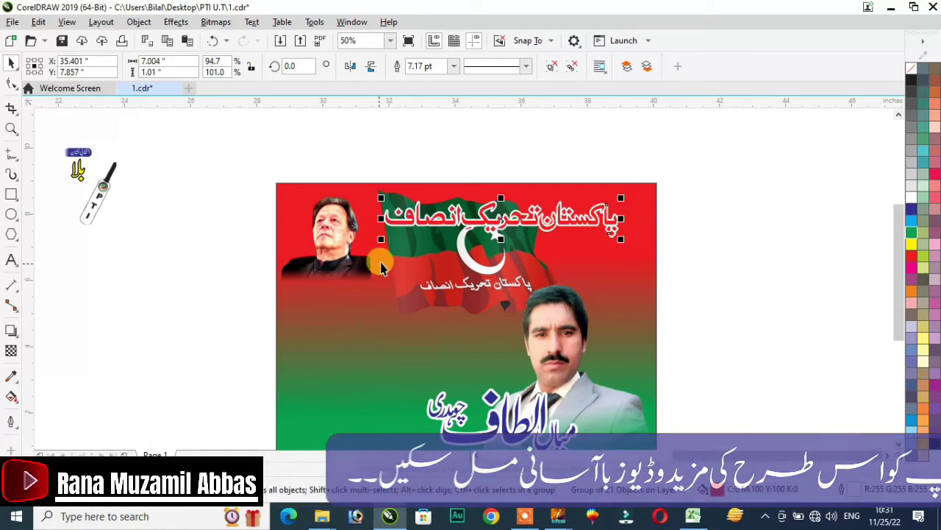
scroll(458, 287, "down", 2)
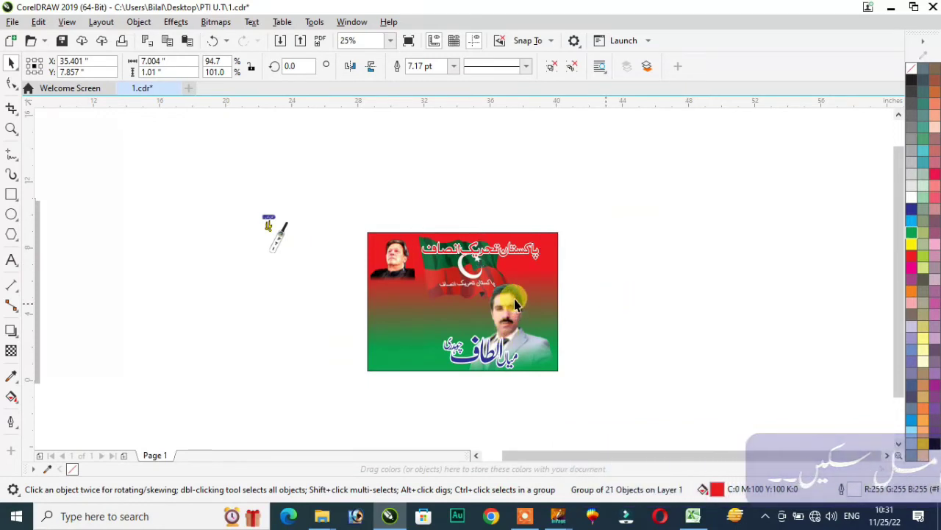
key("Escape")
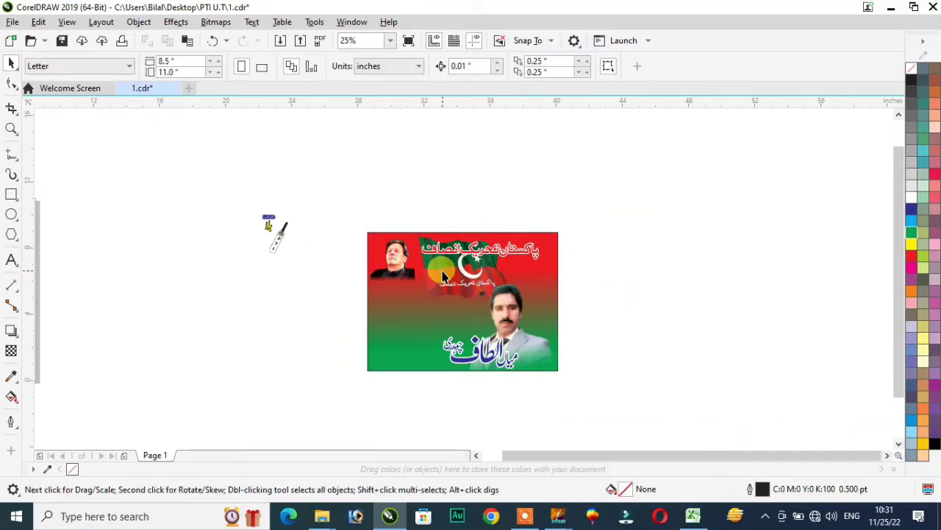
Step: Fine-tune the flag's horizontal position behind the party title, centring it at about X 34.56 inches
left_click(535, 322)
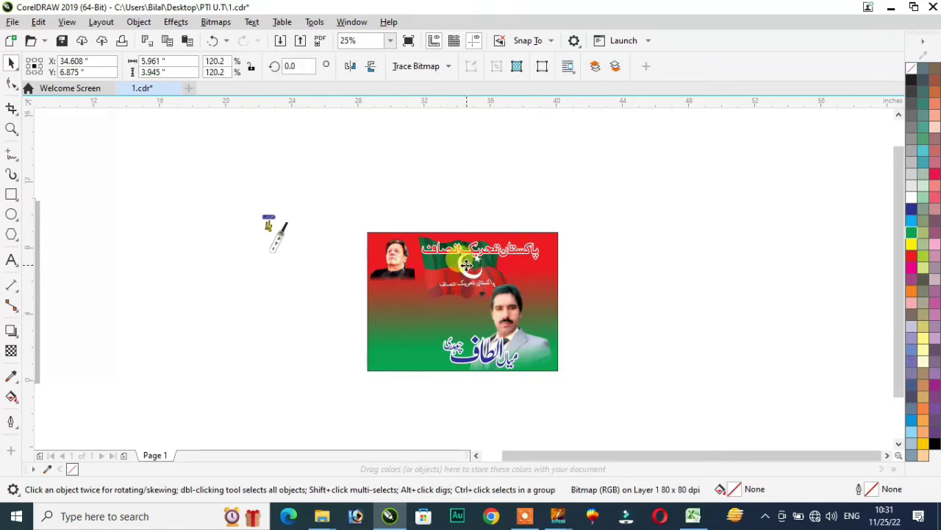
left_click_drag(466, 265, 459, 265)
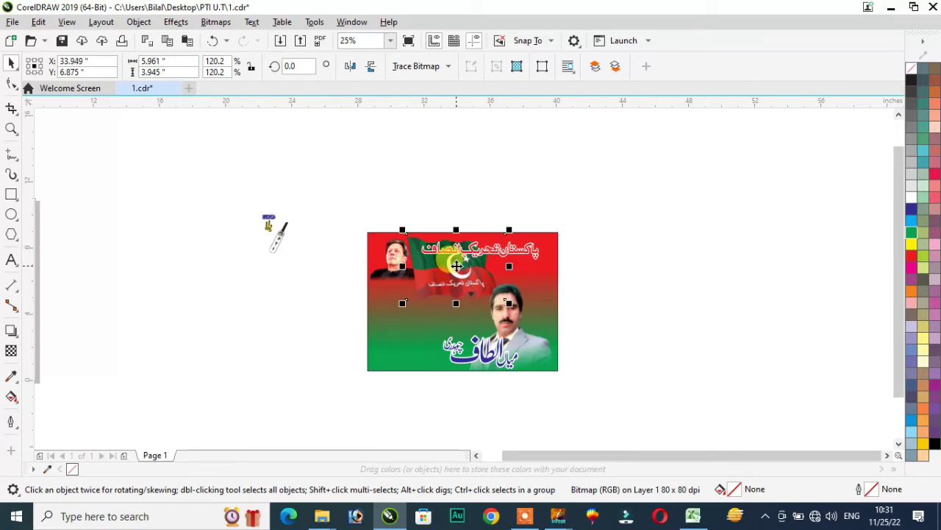
left_click_drag(458, 265, 469, 266)
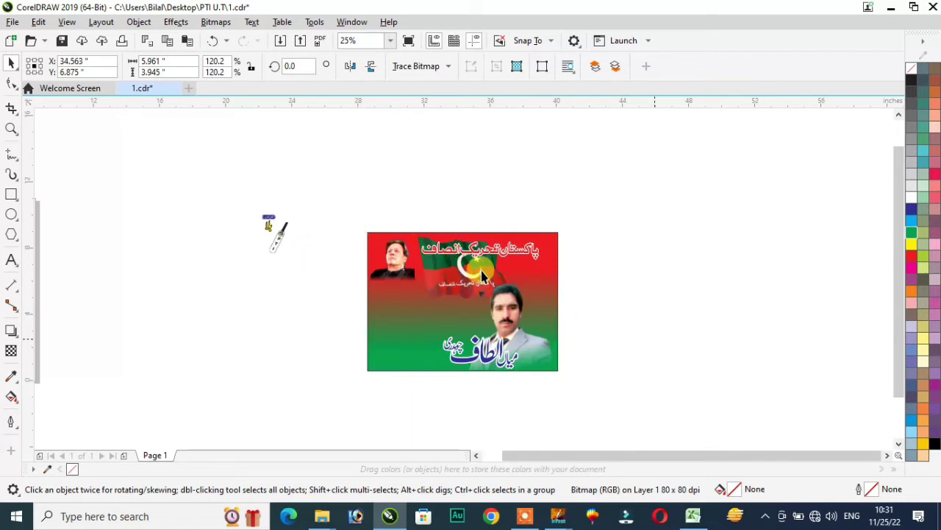
scroll(312, 282, "up", 2)
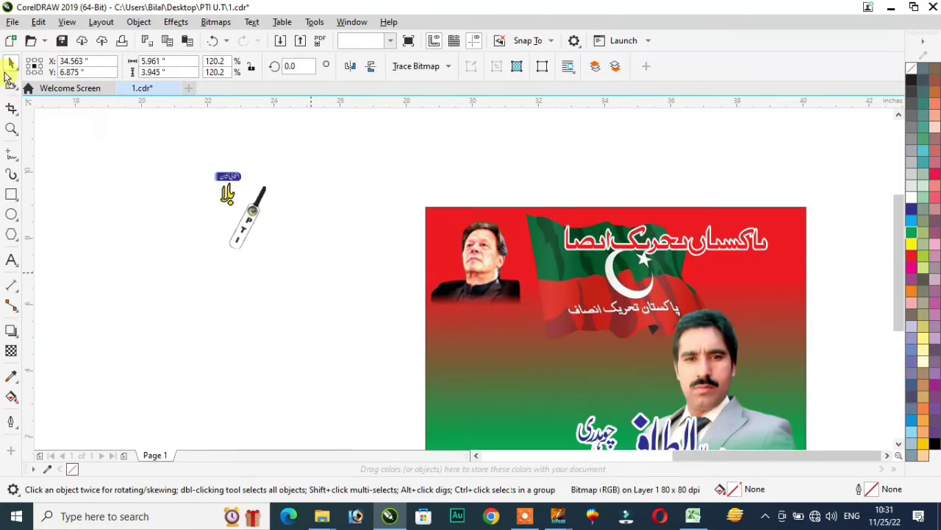
key("ctrl+v")
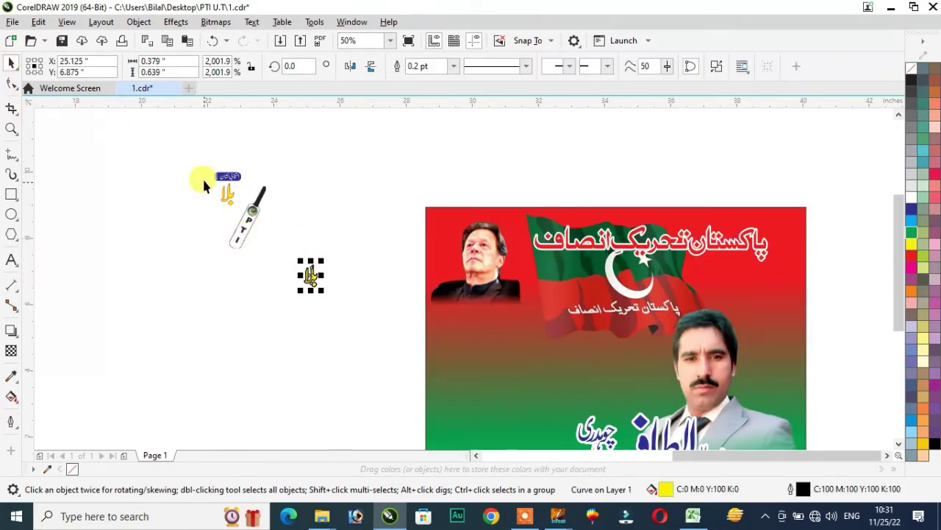
key("ctrl+z")
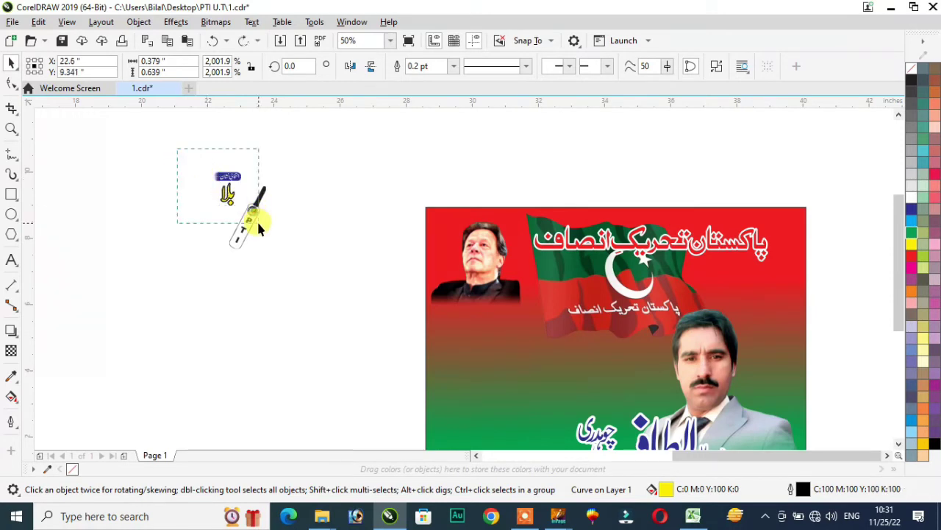
Step: Place the election symbol label and yellow "بلا" text below the black-jacket portrait, enlarged together to about 1.82 by 2.28 inches
left_click(227, 193)
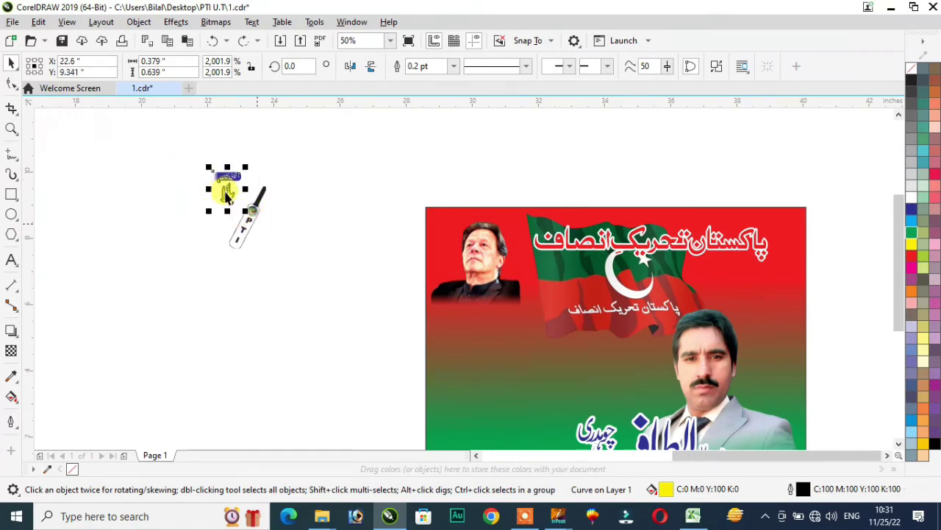
left_click(227, 193)
left_click_drag(228, 193, 492, 412)
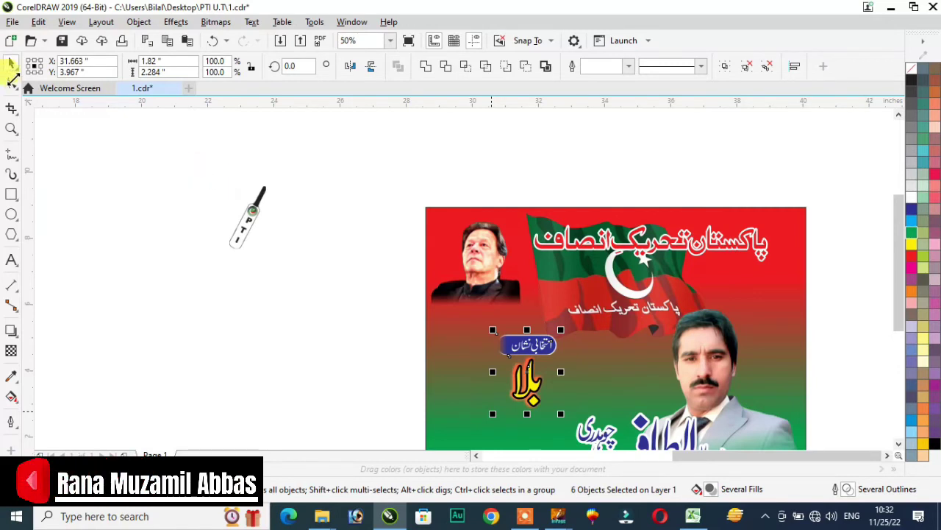
Step: Place the PTI bat image in front of the gradient in its lower-left corner and enlarge it to about 2.04 by 3.47 inches
left_click_drag(178, 158, 262, 247)
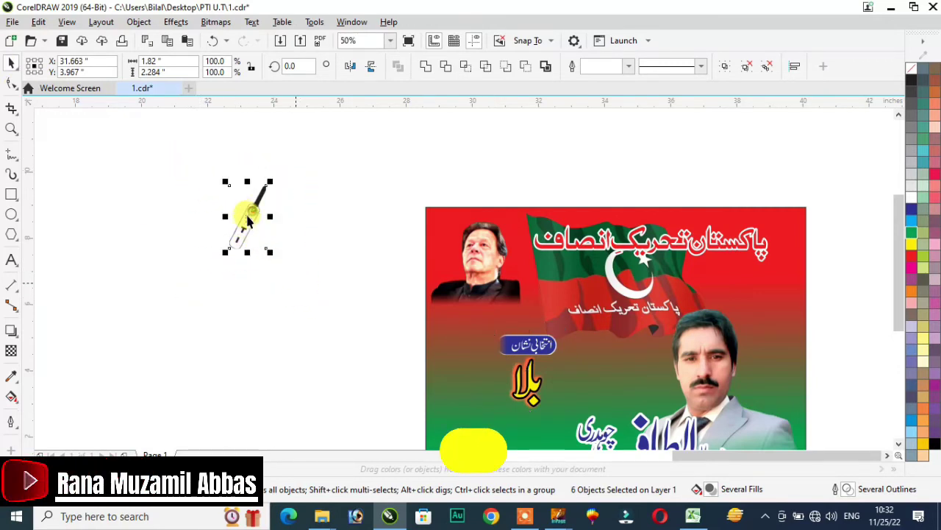
key("ctrl+v")
mouse_move(249, 219)
left_mouse_down()
mouse_move(450, 398)
mouse_move(456, 417)
left_mouse_up()
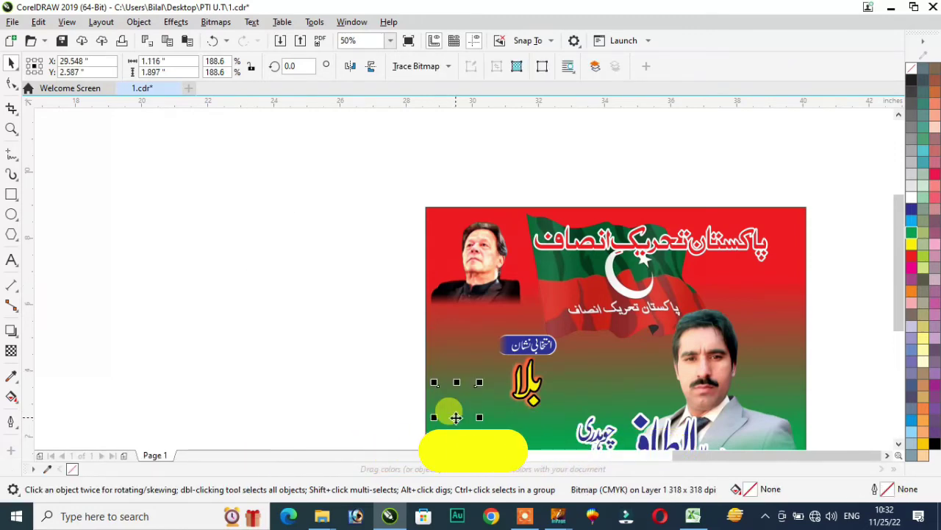
key("shift+F4")
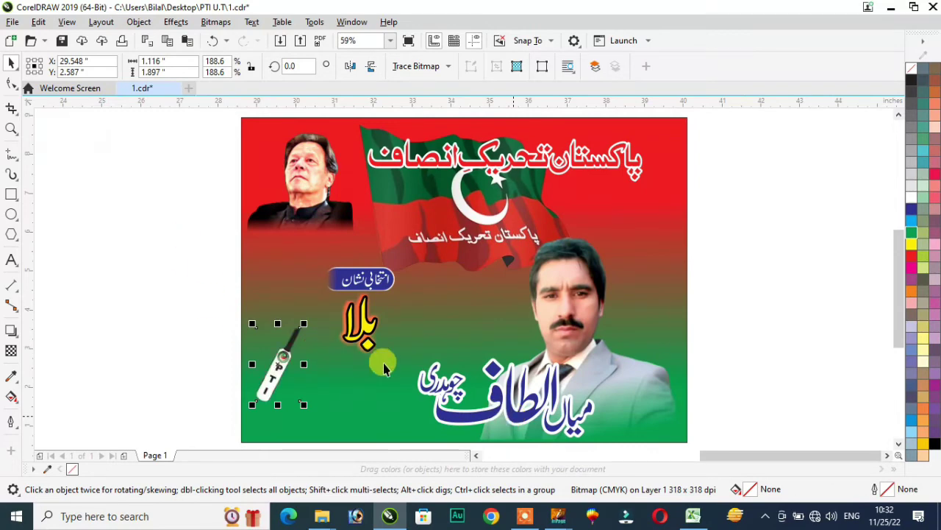
left_click_drag(302, 323, 396, 267)
mouse_move(301, 335)
left_mouse_down()
mouse_move(297, 370)
mouse_move(300, 346)
left_mouse_up()
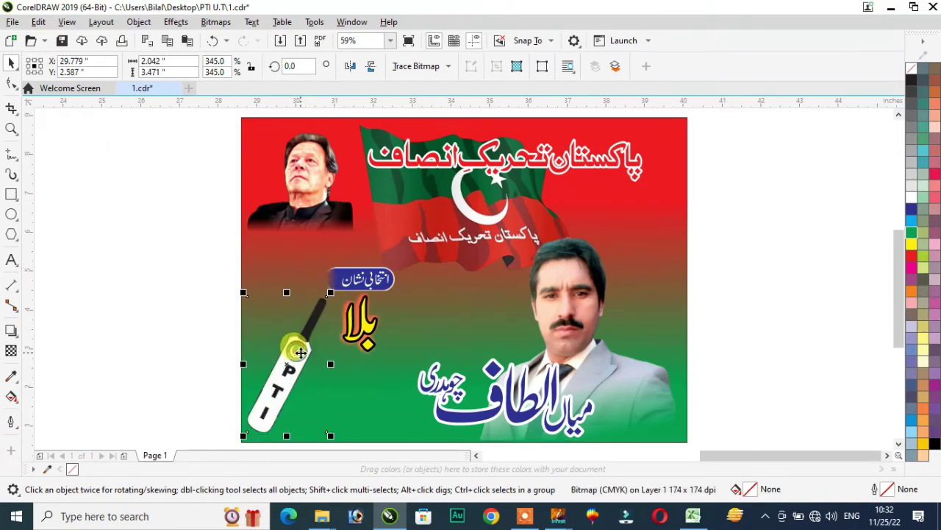
scroll(300, 346, "down", 3)
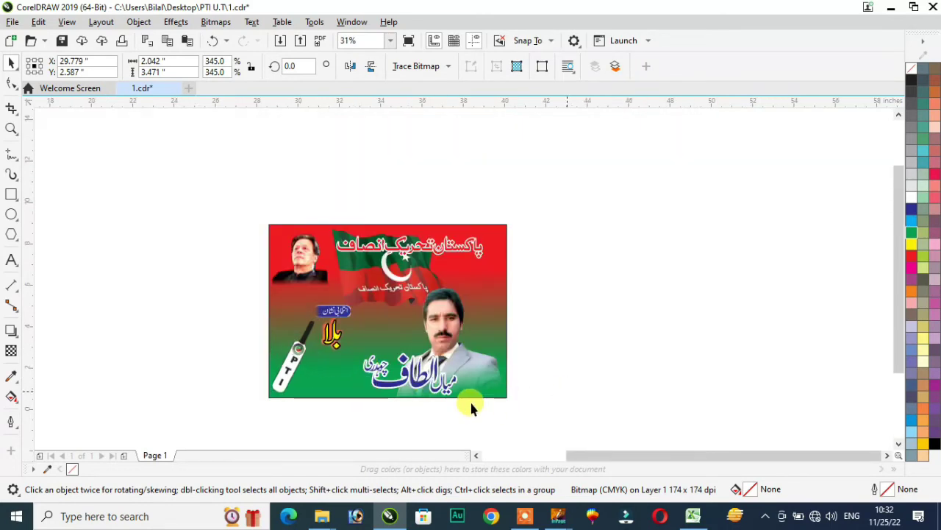
left_click(359, 405)
scroll(361, 404, "up", 3)
scroll(364, 399, "down", 3)
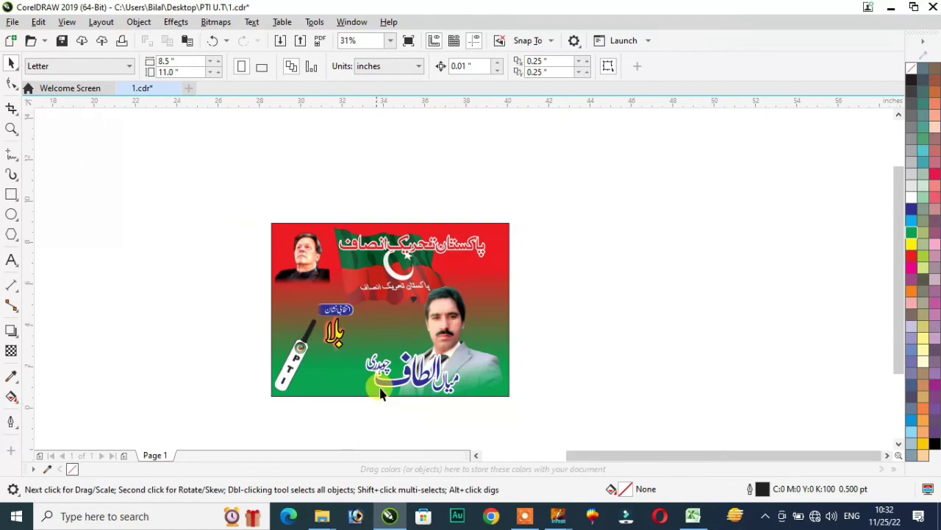
left_click_drag(217, 196, 592, 410)
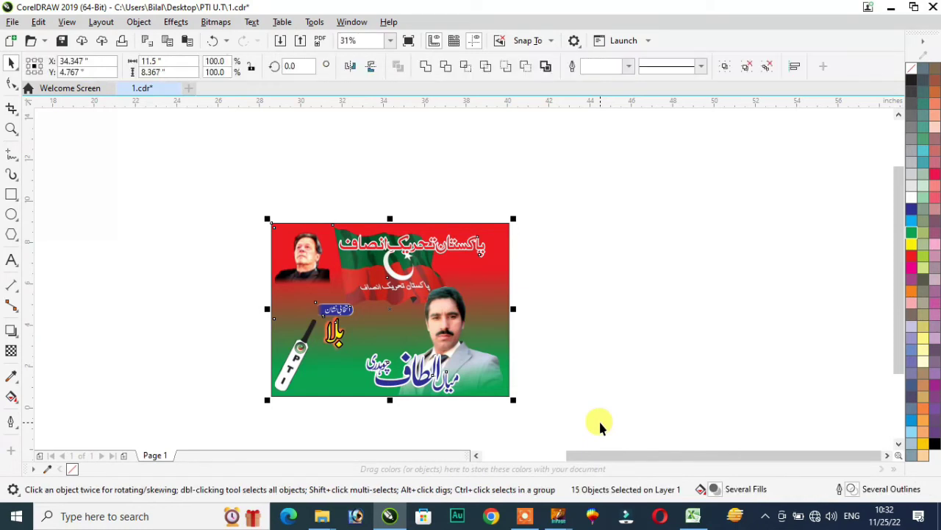
key("ctrl+z")
key("ctrl+z")
key("ctrl+z")
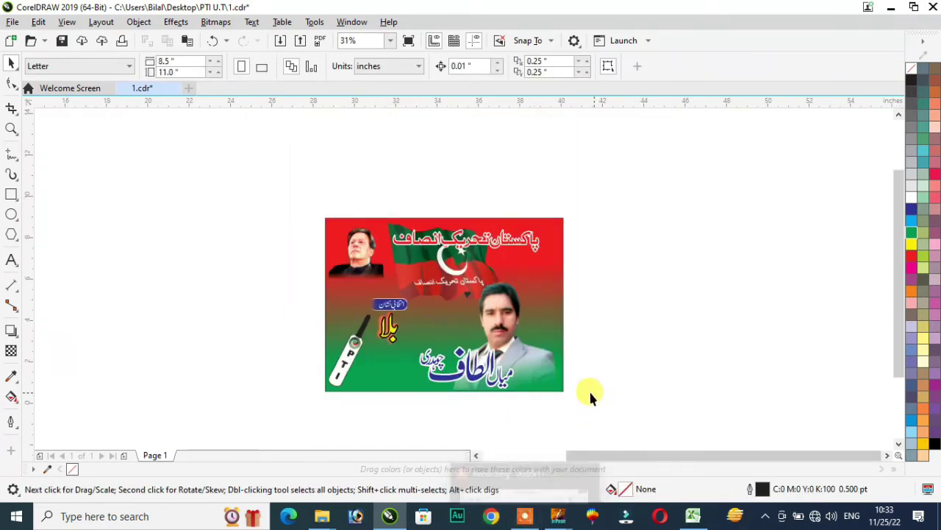
Step: Examine the assembled banner up close and as a whole, checking the portraits, flag, Urdu texts and bat
scroll(518, 392, "up", 1)
scroll(518, 393, "down", 1)
scroll(518, 393, "up", 1)
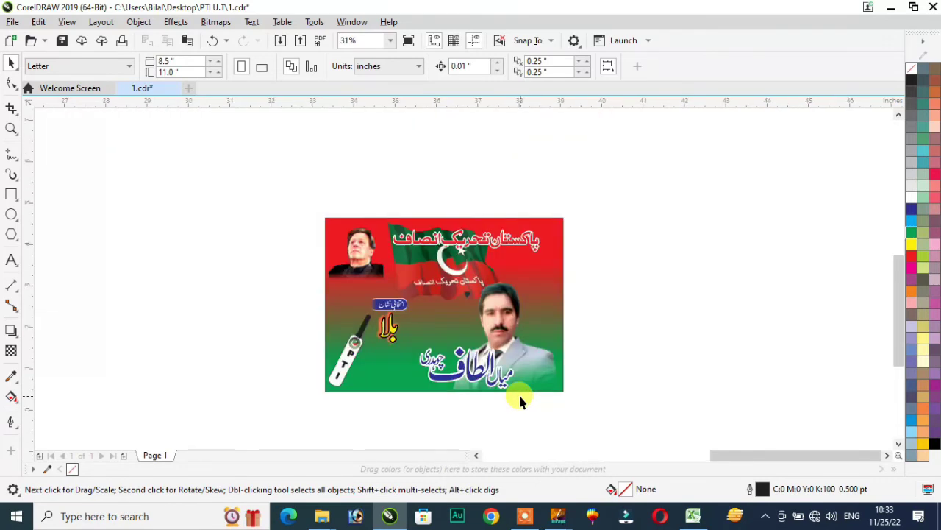
scroll(519, 393, "up", 1)
scroll(519, 393, "down", 1)
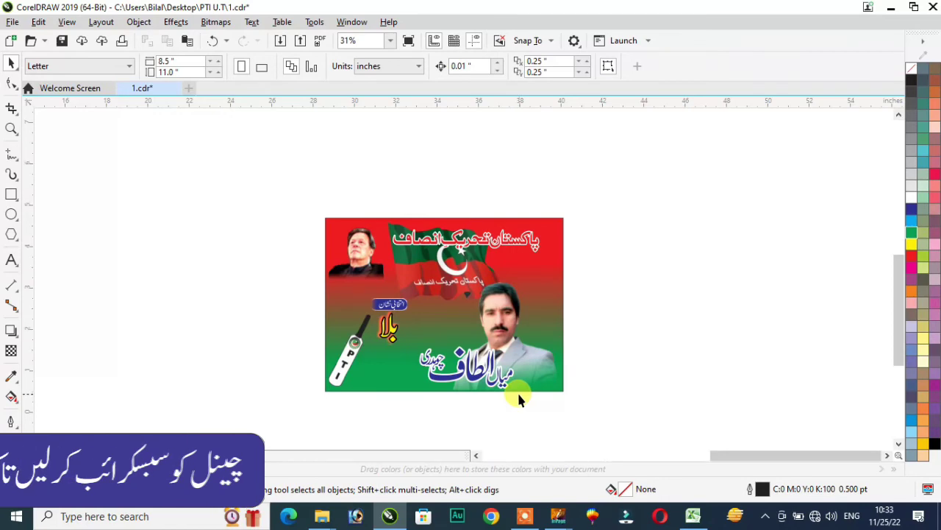
scroll(518, 396, "up", 1)
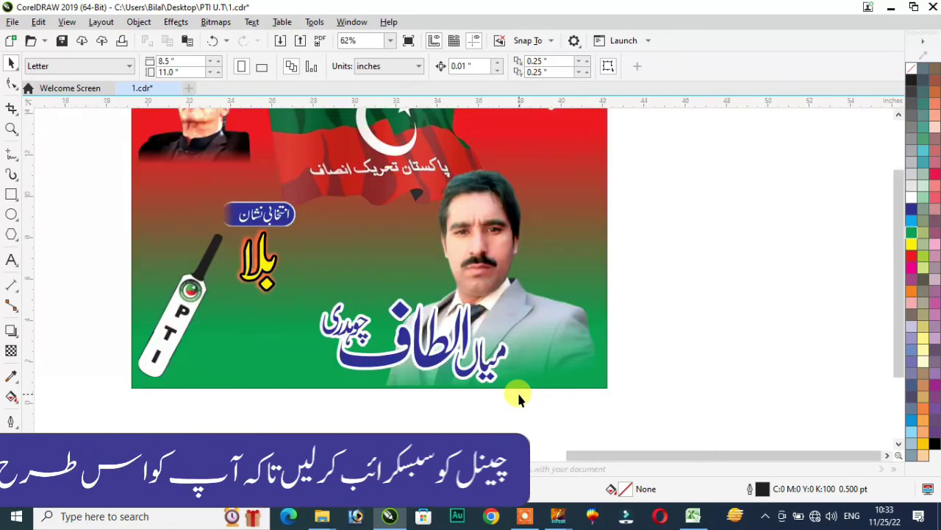
scroll(517, 391, "down", 1)
scroll(515, 382, "up", 1)
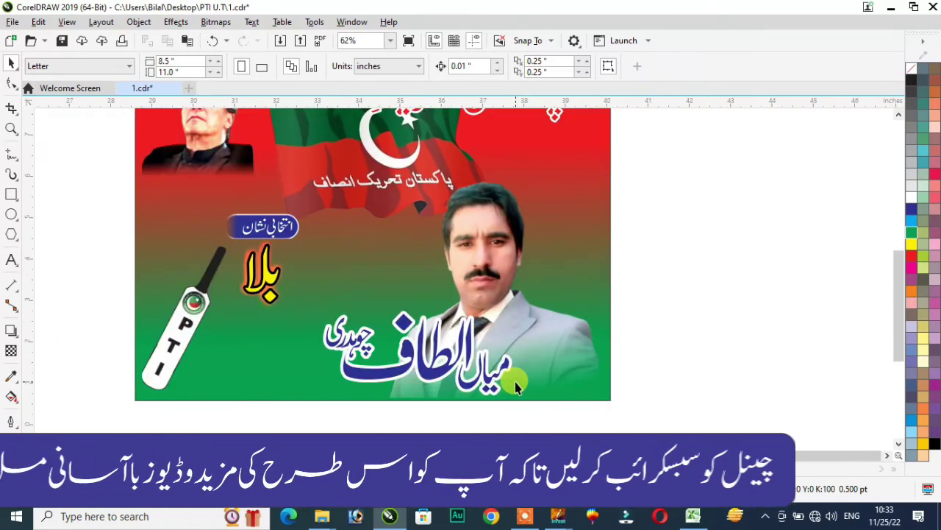
scroll(515, 381, "down", 1)
scroll(513, 375, "up", 1)
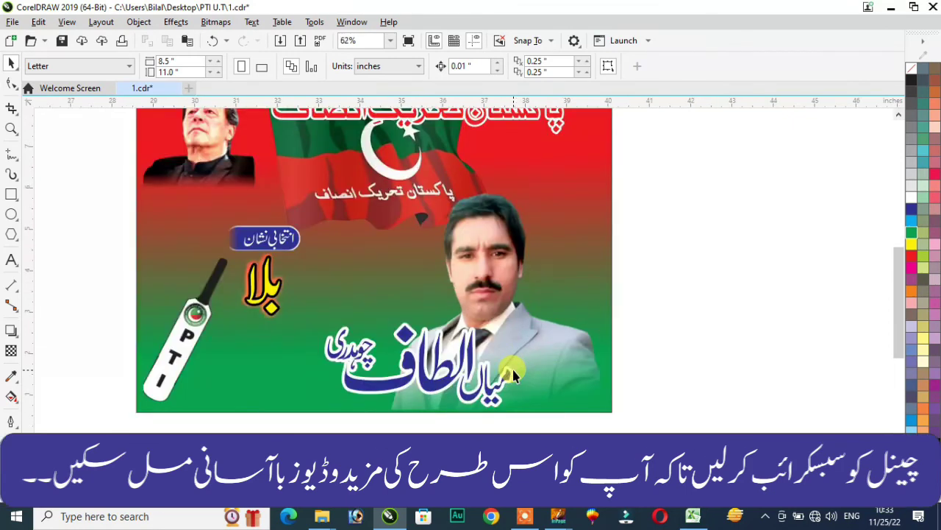
scroll(514, 375, "down", 1)
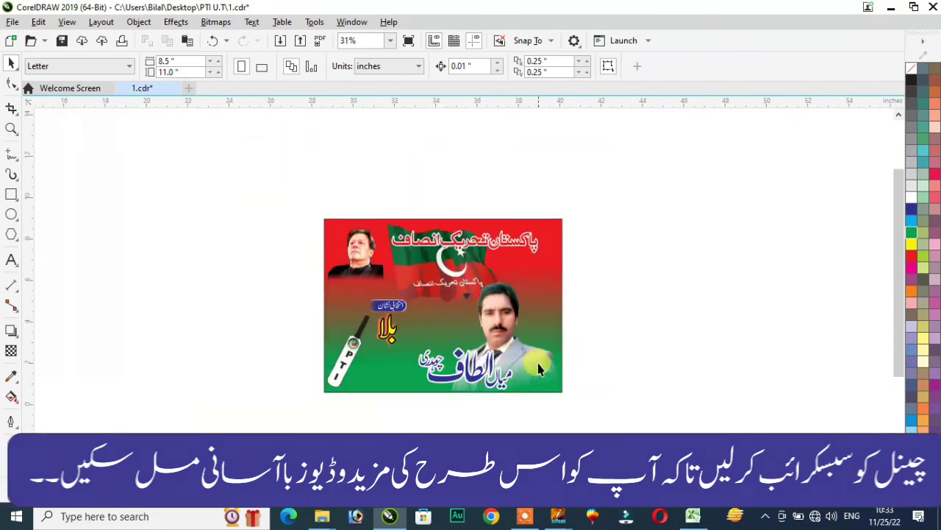
scroll(539, 369, "down", 1)
scroll(538, 367, "up", 1)
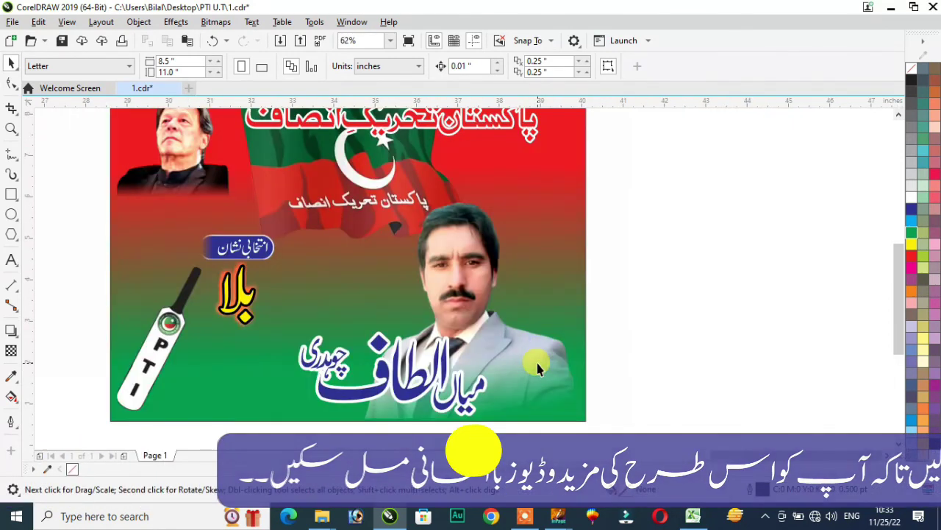
scroll(536, 368, "down", 1)
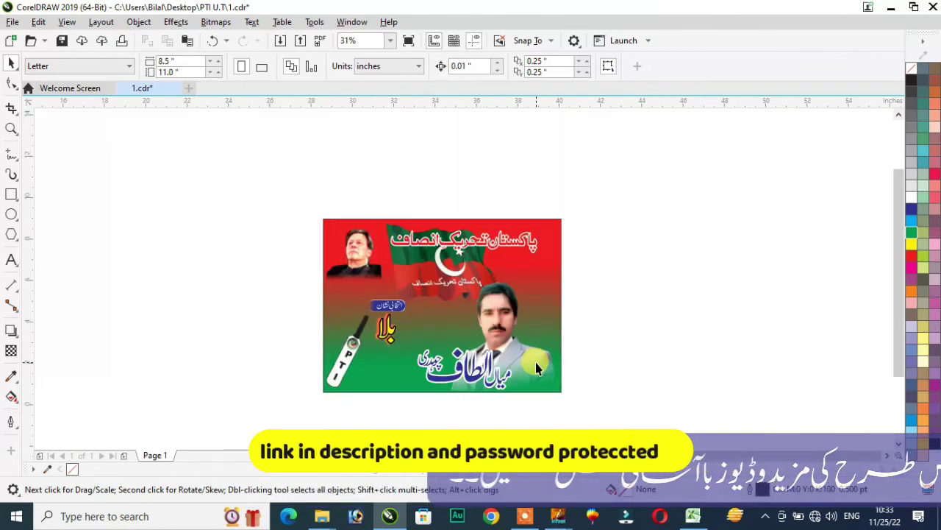
scroll(538, 368, "up", 1)
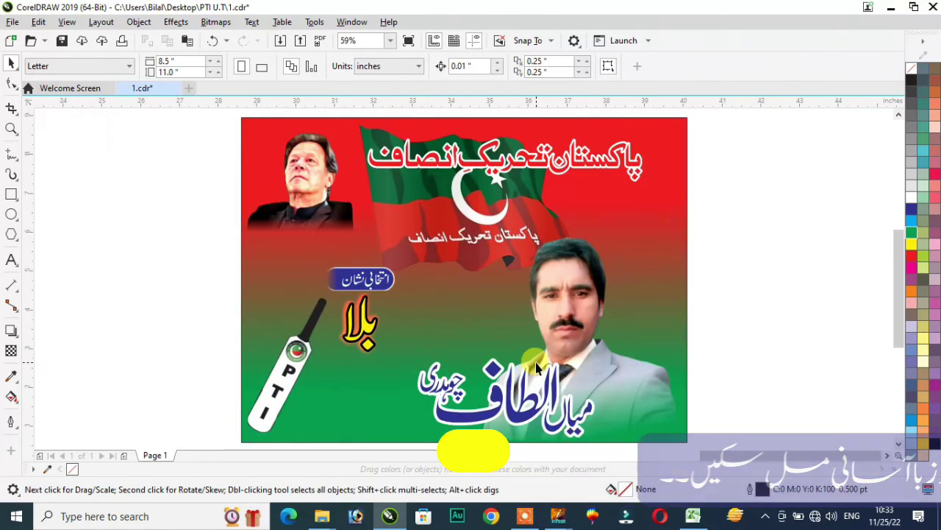